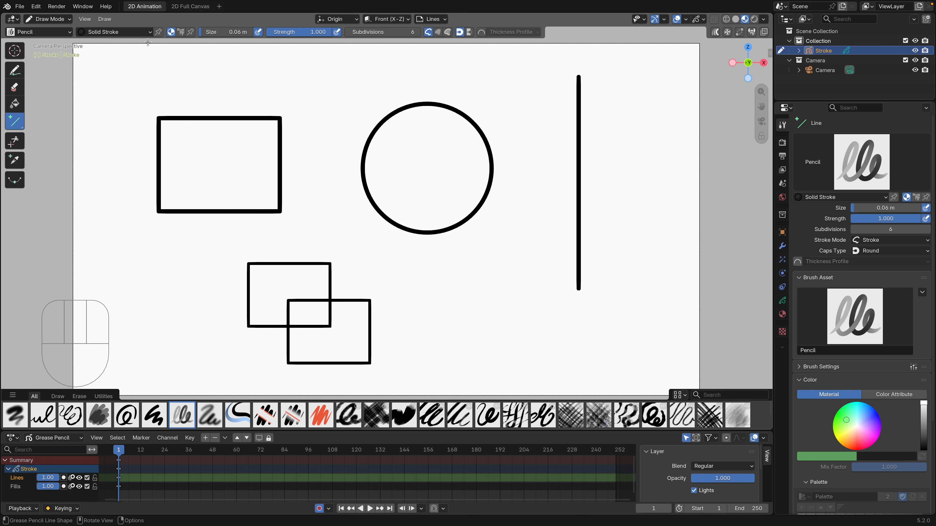
- Switch the Stroke object to Edit Mode and box-select the points around the upper-left part of the large rectangle
{"action": "left_click", "coordinate": [58, 22]}
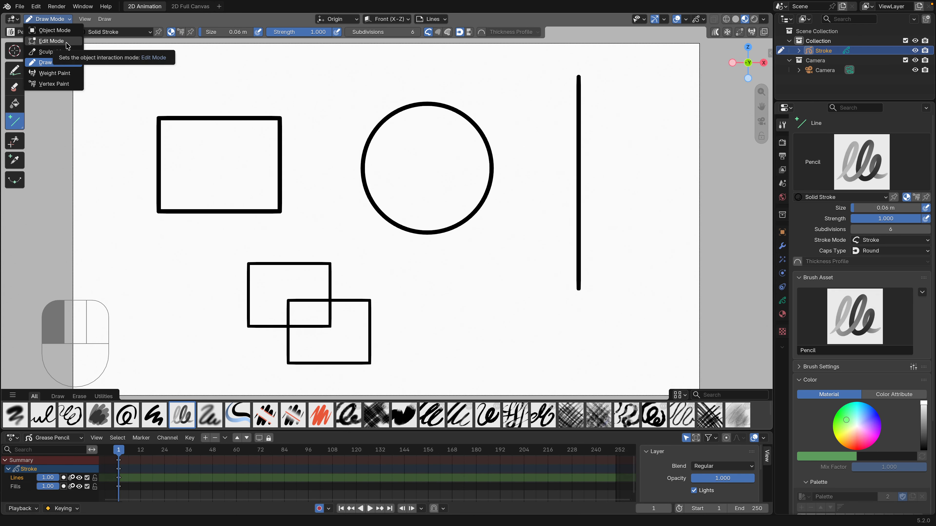
{"action": "left_click", "coordinate": [66, 41]}
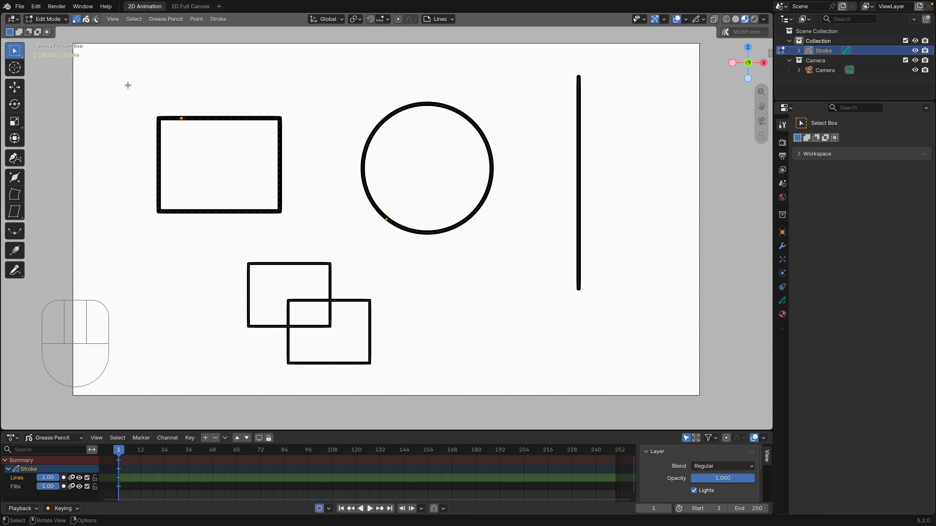
{"action": "left_click_drag", "start_coordinate": [126, 88], "coordinate": [245, 183]}
- Set the selection mode to Stroke and select the large rectangle, the circle and the two overlapping rectangles in turn
{"action": "left_click", "coordinate": [88, 21]}
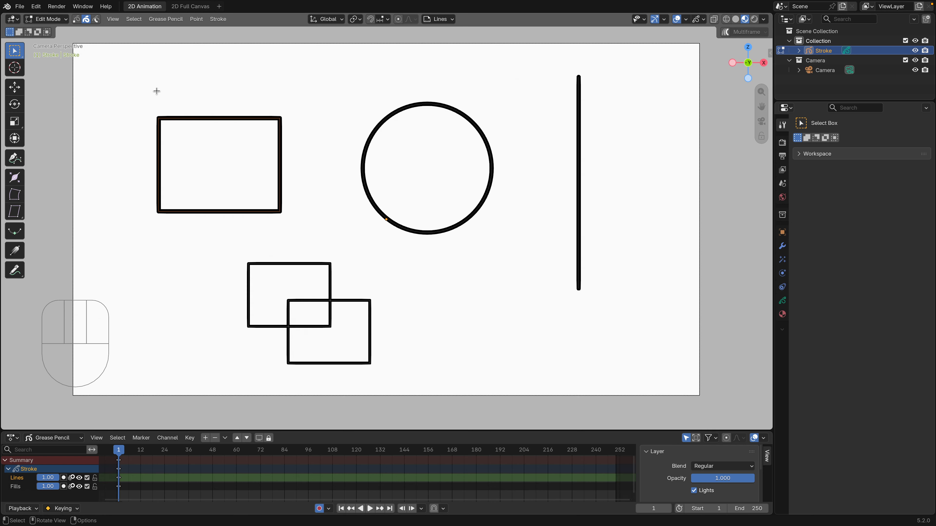
{"action": "left_click_drag", "start_coordinate": [135, 94], "coordinate": [234, 179]}
{"action": "left_click", "coordinate": [395, 113]}
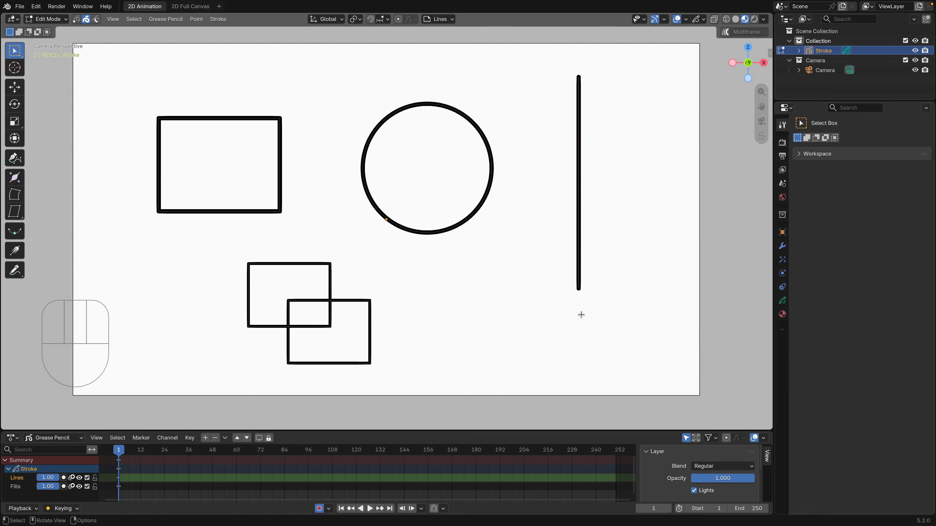
{"action": "left_click_drag", "start_coordinate": [296, 287], "coordinate": [350, 339]}
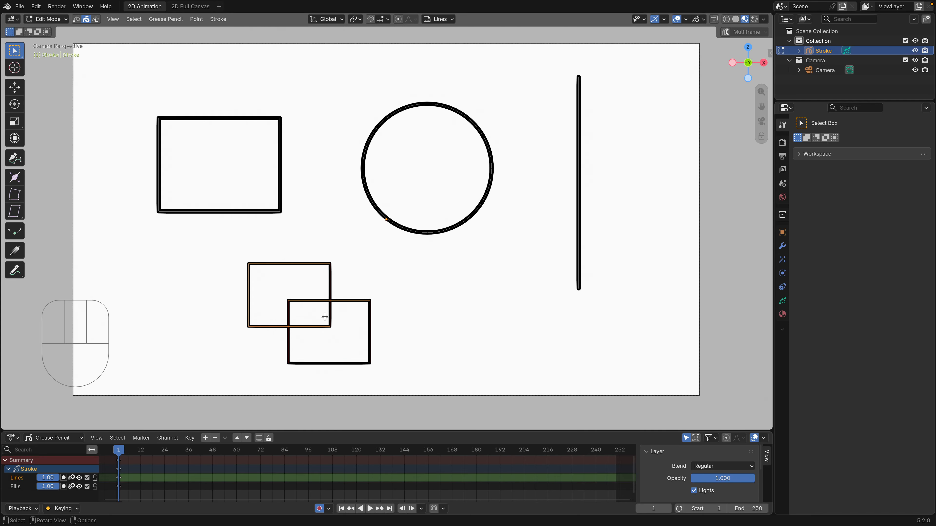
- Set the selection mode to Segment and select the large rectangle, the circle and the vertical line one after another
{"action": "left_click", "coordinate": [97, 20]}
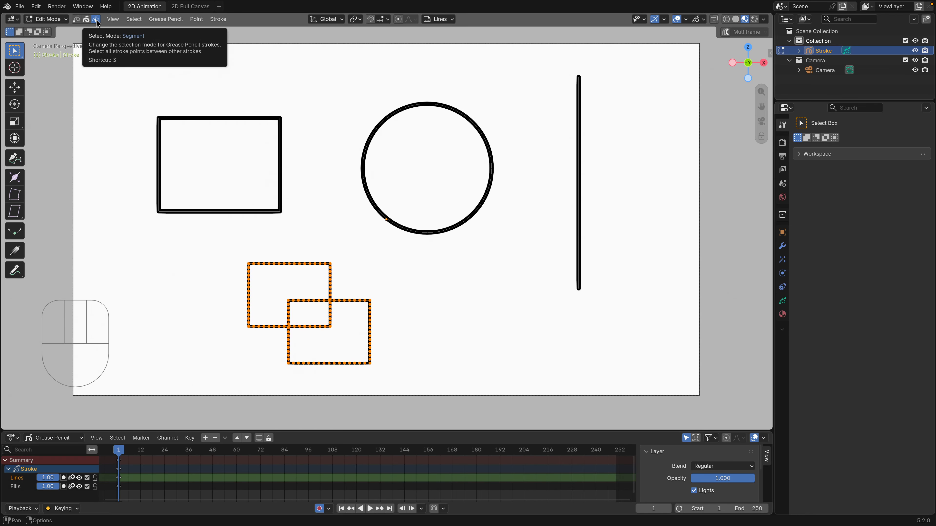
{"action": "left_click", "coordinate": [214, 117]}
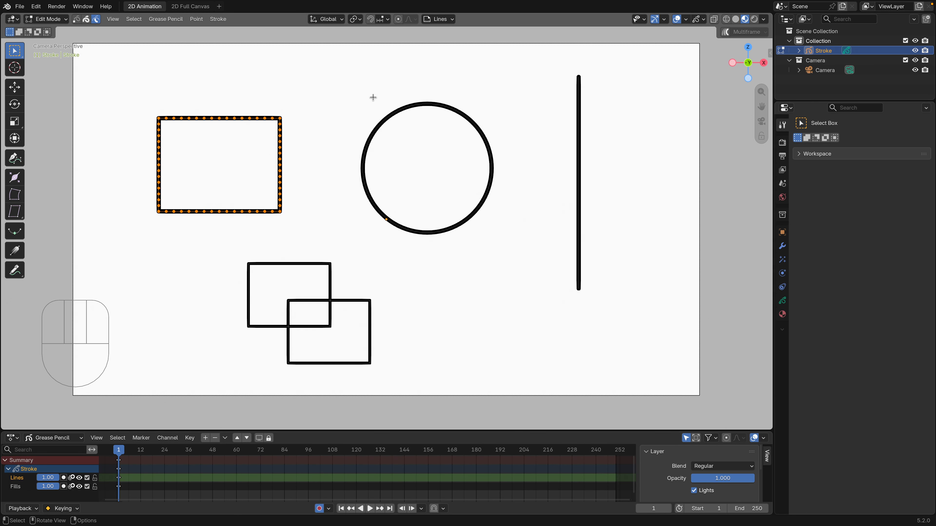
{"action": "left_click", "coordinate": [387, 116]}
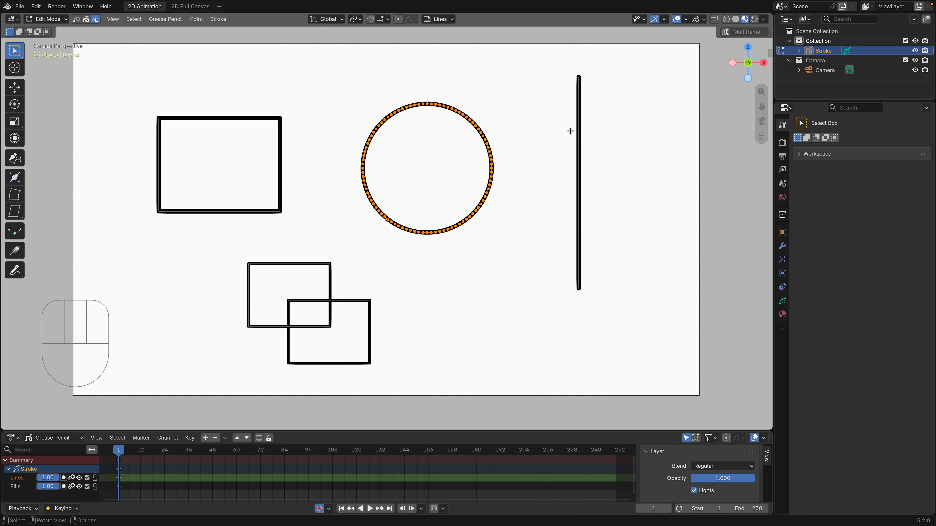
{"action": "left_click", "coordinate": [580, 129]}
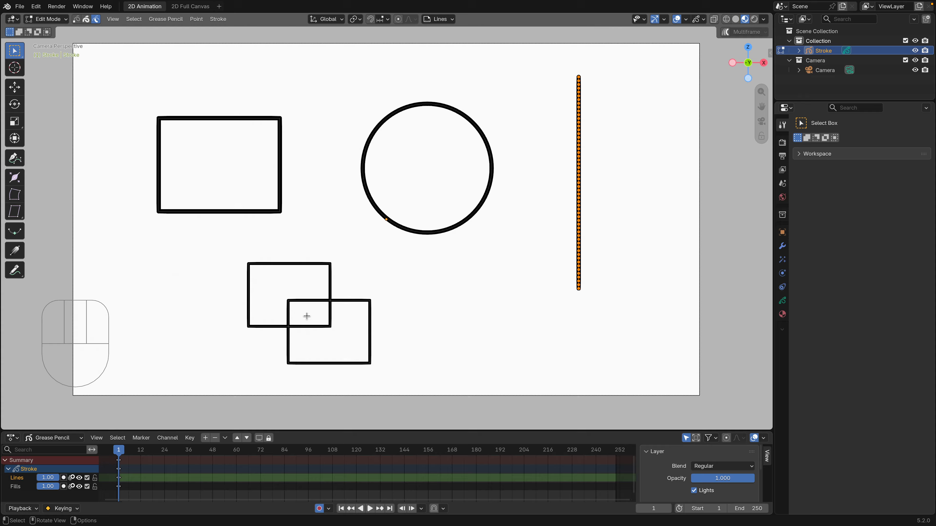
- Select the individual segments between the crossings of the two overlapping rectangles, ending with the lower rectangle's outer segment
{"action": "left_click", "coordinate": [331, 280]}
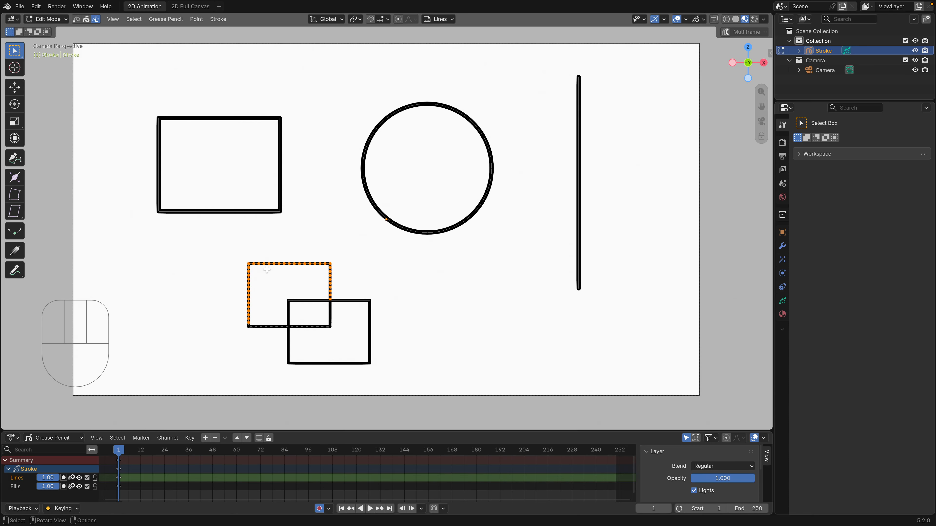
{"action": "left_click", "coordinate": [268, 327]}
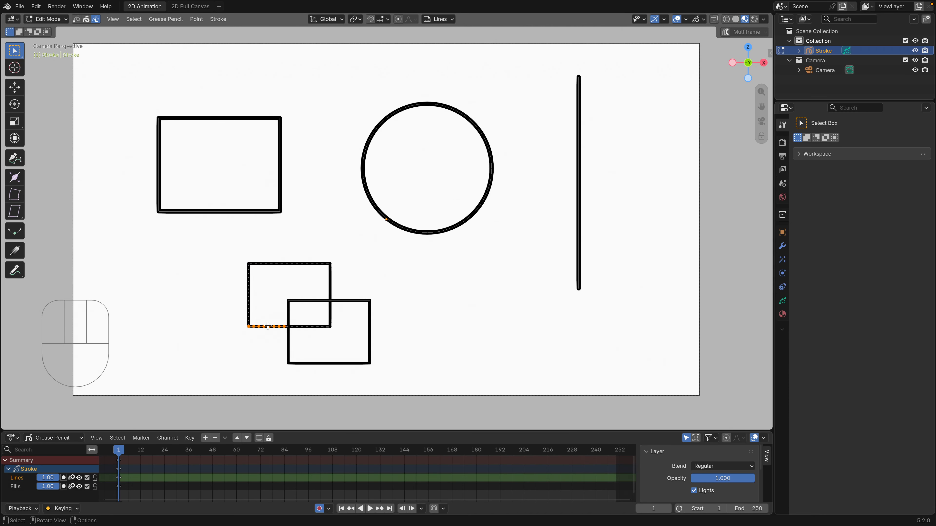
{"action": "left_click", "coordinate": [290, 314]}
{"action": "left_click", "coordinate": [297, 301]}
{"action": "left_click", "coordinate": [316, 326]}
{"action": "left_click", "coordinate": [361, 303]}
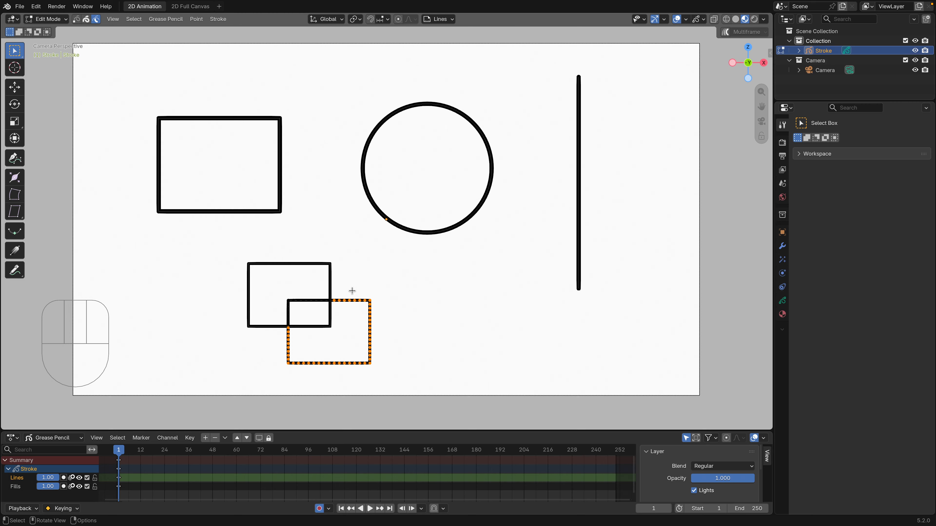
- In Point selection mode, box-select the whole circle and move it slightly left and down with the Move tool
{"action": "left_click", "coordinate": [76, 19]}
{"action": "left_click", "coordinate": [17, 91]}
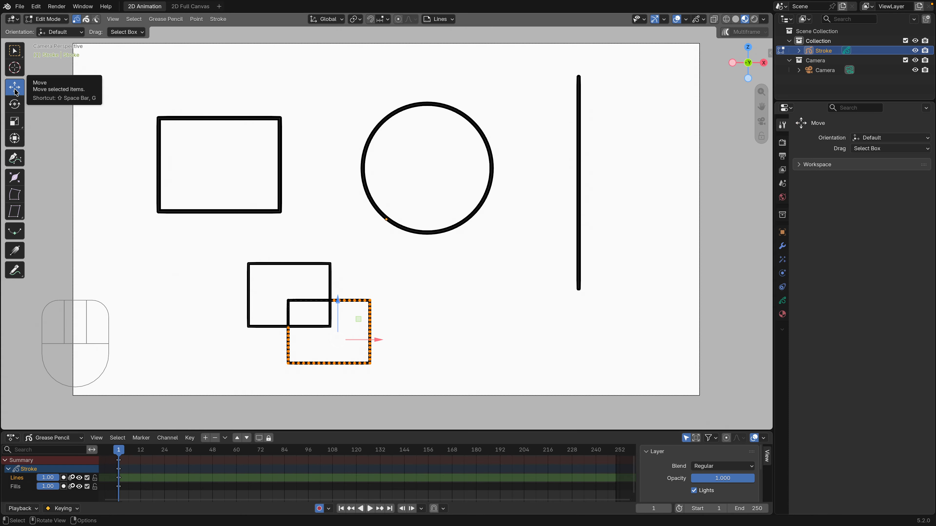
{"action": "left_click_drag", "start_coordinate": [124, 90], "coordinate": [286, 225]}
{"action": "left_click_drag", "start_coordinate": [340, 77], "coordinate": [515, 250]}
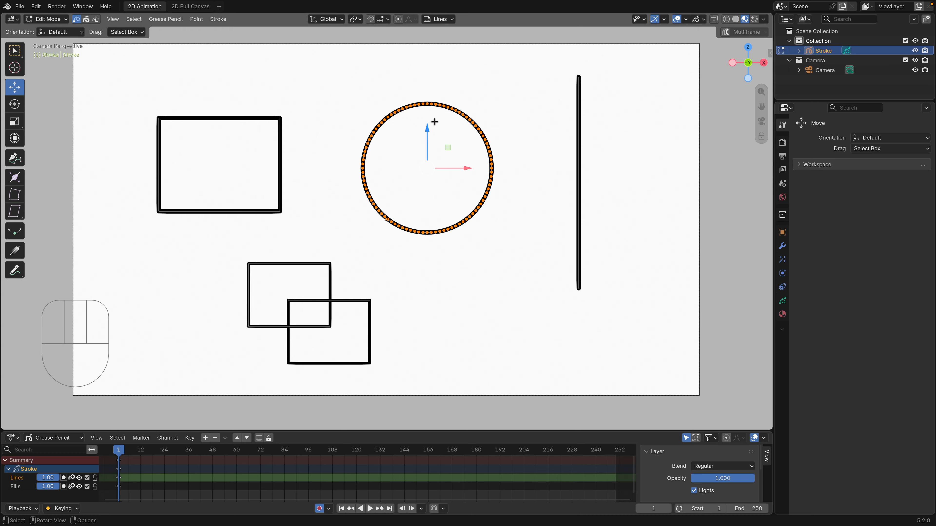
{"action": "left_click", "coordinate": [463, 169]}
{"action": "left_click", "coordinate": [467, 168]}
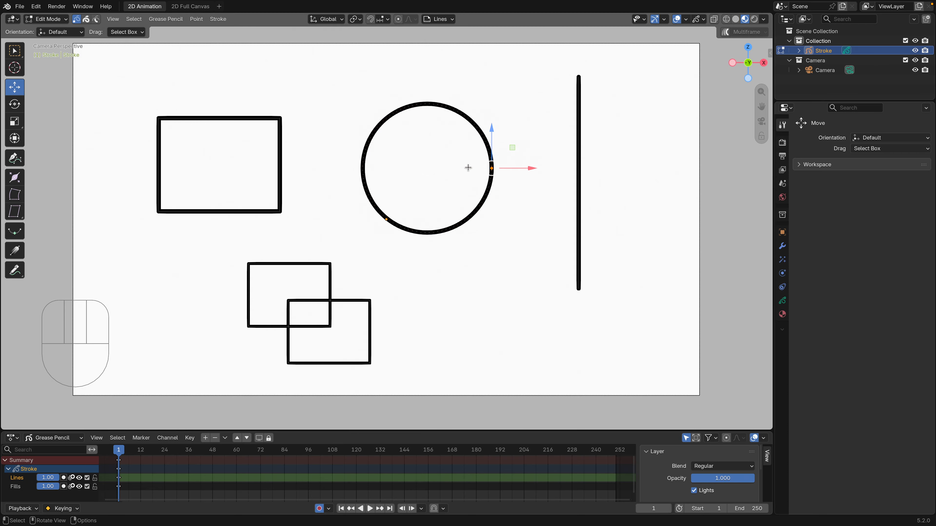
{"action": "left_click_drag", "start_coordinate": [335, 85], "coordinate": [490, 213]}
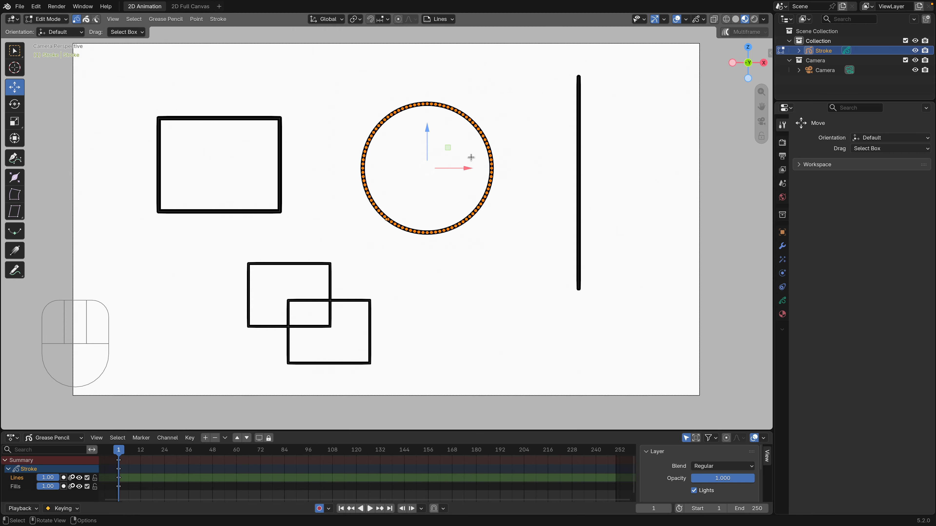
{"action": "left_click", "coordinate": [466, 168]}
{"action": "left_click_drag", "start_coordinate": [466, 168], "coordinate": [456, 195]}
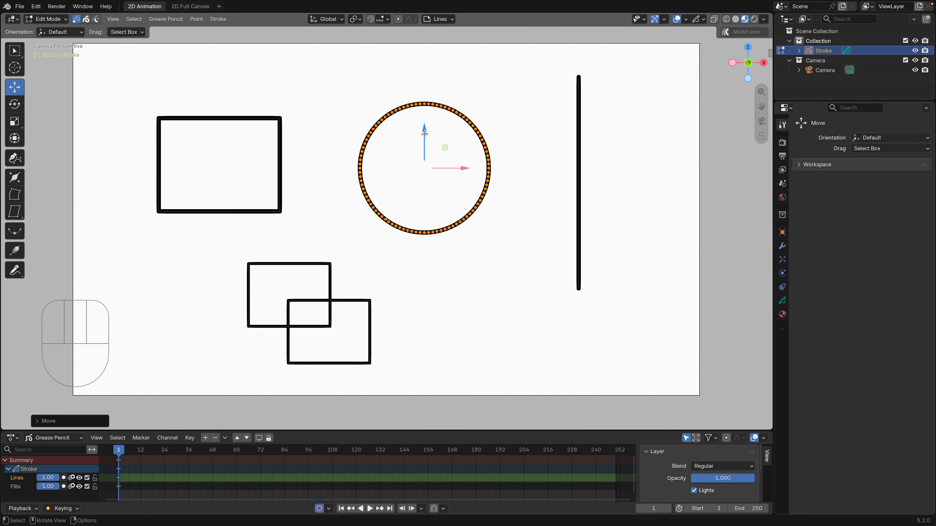
{"action": "mouse_move", "coordinate": [425, 134]}
{"action": "left_mouse_down"}
{"action": "mouse_move", "coordinate": [426, 212]}
{"action": "mouse_move", "coordinate": [437, 62]}
{"action": "mouse_move", "coordinate": [437, 186]}
{"action": "mouse_move", "coordinate": [420, 140]}
{"action": "mouse_move", "coordinate": [420, 77]}
{"action": "mouse_move", "coordinate": [424, 182]}
{"action": "mouse_move", "coordinate": [415, 113]}
{"action": "mouse_move", "coordinate": [421, 140]}
{"action": "left_mouse_up"}
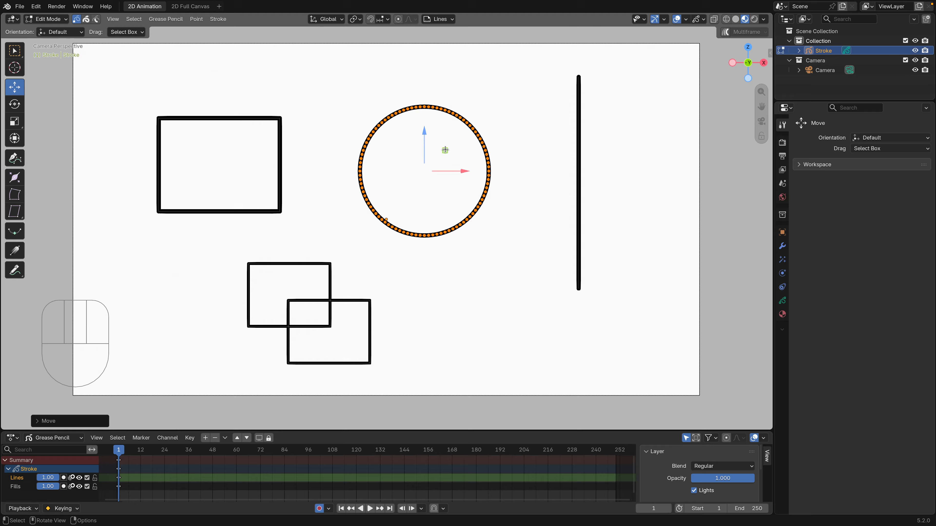
{"action": "mouse_move", "coordinate": [445, 151]}
{"action": "left_mouse_down"}
{"action": "mouse_move", "coordinate": [443, 168]}
{"action": "mouse_move", "coordinate": [384, 146]}
{"action": "mouse_move", "coordinate": [429, 208]}
{"action": "mouse_move", "coordinate": [538, 149]}
{"action": "mouse_move", "coordinate": [496, 226]}
{"action": "mouse_move", "coordinate": [402, 111]}
{"action": "mouse_move", "coordinate": [394, 223]}
{"action": "mouse_move", "coordinate": [527, 204]}
{"action": "mouse_move", "coordinate": [428, 176]}
{"action": "mouse_move", "coordinate": [521, 208]}
{"action": "mouse_move", "coordinate": [423, 147]}
{"action": "mouse_move", "coordinate": [444, 199]}
{"action": "mouse_move", "coordinate": [450, 144]}
{"action": "mouse_move", "coordinate": [433, 164]}
{"action": "mouse_move", "coordinate": [444, 156]}
{"action": "left_mouse_up"}
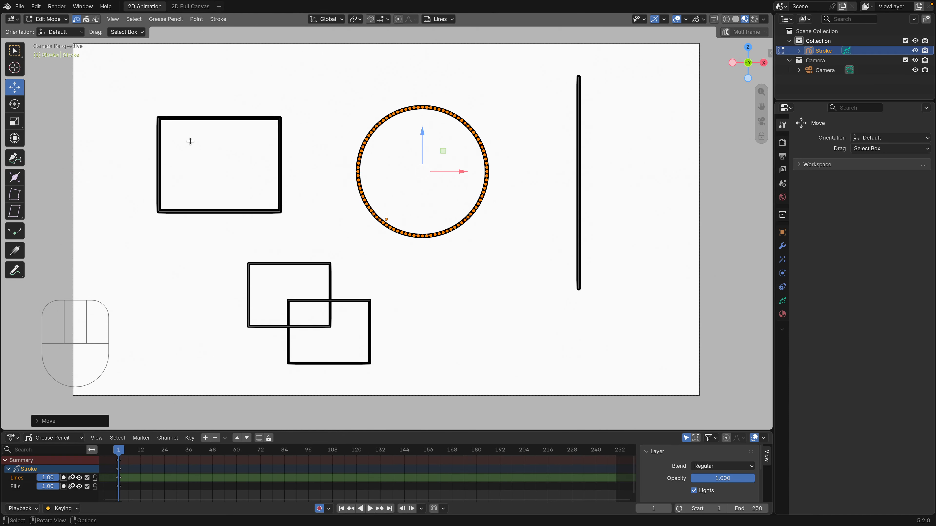
- Rotate the selected circle around the Y axis with the Rotate tool
{"action": "left_click", "coordinate": [14, 106]}
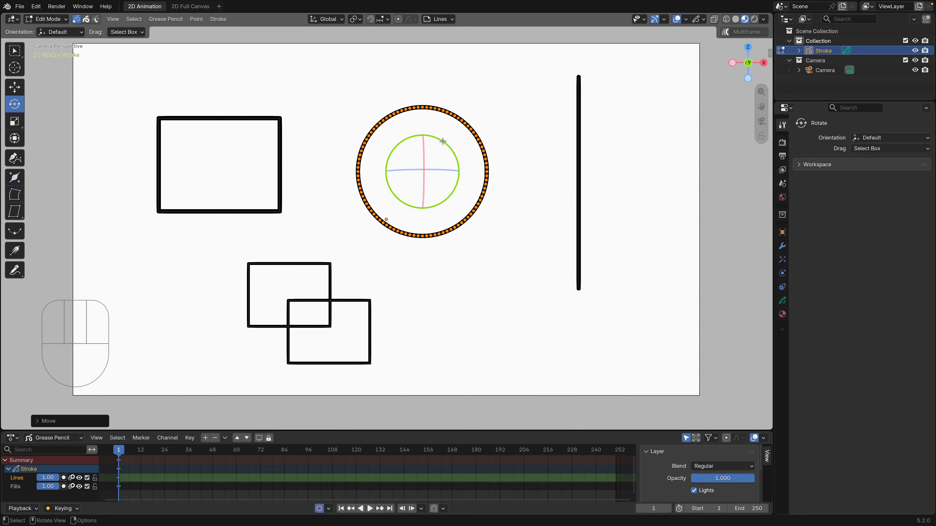
{"action": "mouse_move", "coordinate": [440, 140]}
{"action": "left_mouse_down"}
{"action": "mouse_move", "coordinate": [448, 147]}
{"action": "mouse_move", "coordinate": [424, 138]}
{"action": "mouse_move", "coordinate": [398, 149]}
{"action": "mouse_move", "coordinate": [441, 137]}
{"action": "mouse_move", "coordinate": [466, 162]}
{"action": "mouse_move", "coordinate": [458, 208]}
{"action": "mouse_move", "coordinate": [454, 148]}
{"action": "mouse_move", "coordinate": [421, 126]}
{"action": "mouse_move", "coordinate": [449, 132]}
{"action": "mouse_move", "coordinate": [463, 154]}
{"action": "left_mouse_up"}
- Box-select the large rectangle, rotate it around the Y axis and undo that rotation
{"action": "mouse_move", "coordinate": [111, 92]}
{"action": "left_mouse_down"}
{"action": "mouse_move", "coordinate": [307, 218]}
{"action": "mouse_move", "coordinate": [311, 235]}
{"action": "left_mouse_up"}
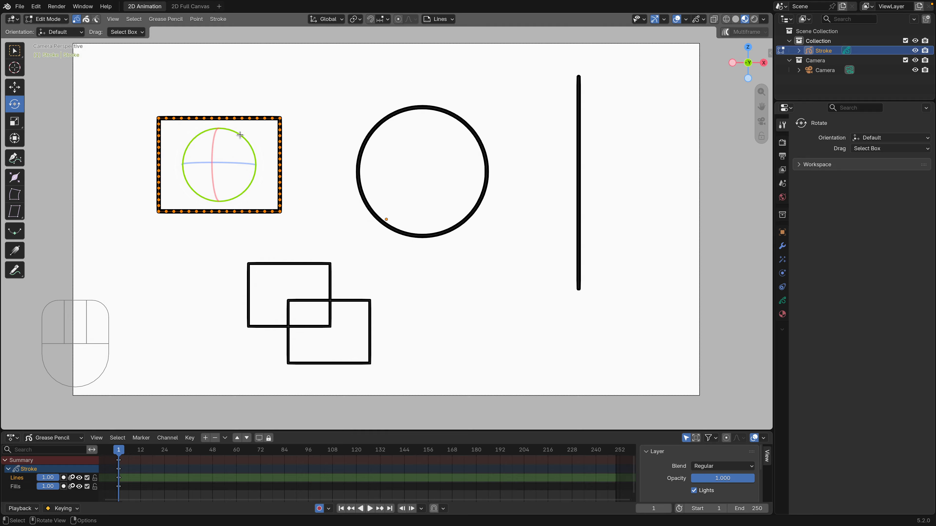
{"action": "mouse_move", "coordinate": [240, 135]}
{"action": "left_mouse_down"}
{"action": "mouse_move", "coordinate": [249, 139]}
{"action": "mouse_move", "coordinate": [255, 117]}
{"action": "mouse_move", "coordinate": [282, 130]}
{"action": "mouse_move", "coordinate": [289, 179]}
{"action": "mouse_move", "coordinate": [280, 123]}
{"action": "mouse_move", "coordinate": [221, 92]}
{"action": "mouse_move", "coordinate": [174, 108]}
{"action": "mouse_move", "coordinate": [201, 91]}
{"action": "mouse_move", "coordinate": [226, 91]}
{"action": "mouse_move", "coordinate": [255, 98]}
{"action": "mouse_move", "coordinate": [237, 96]}
{"action": "mouse_move", "coordinate": [260, 116]}
{"action": "left_mouse_up"}
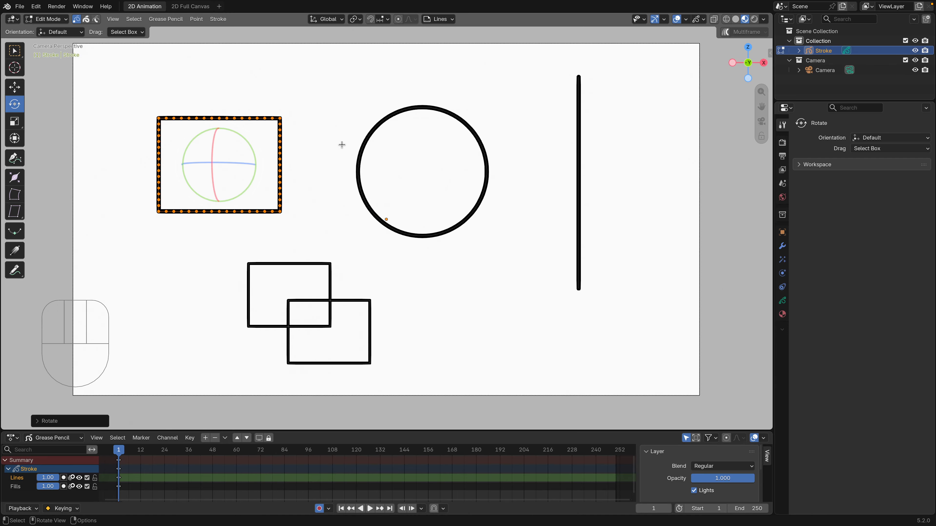
{"action": "key", "text": "ctrl+z"}
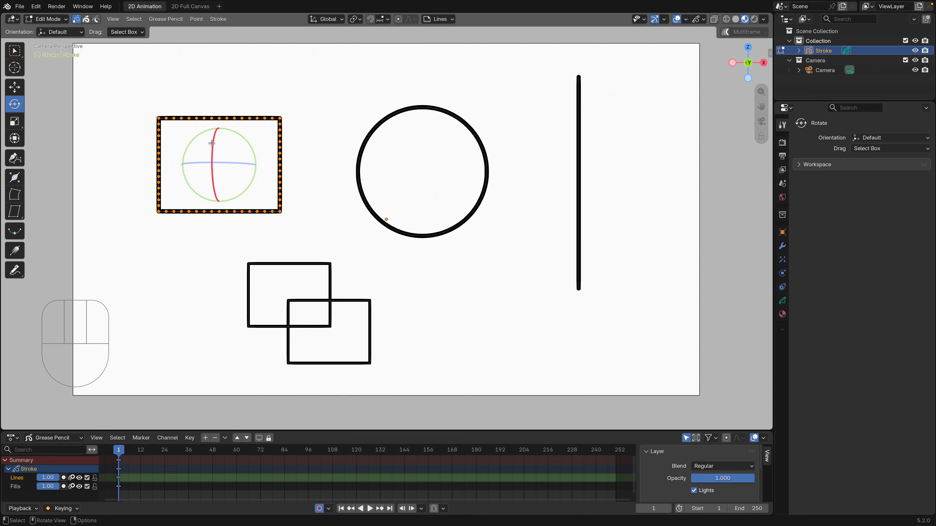
- Try rotating the large rectangle around the X axis, undoing each rotation
{"action": "left_click_drag", "start_coordinate": [212, 141], "coordinate": [211, 181]}
{"action": "key", "text": "ctrl+z"}
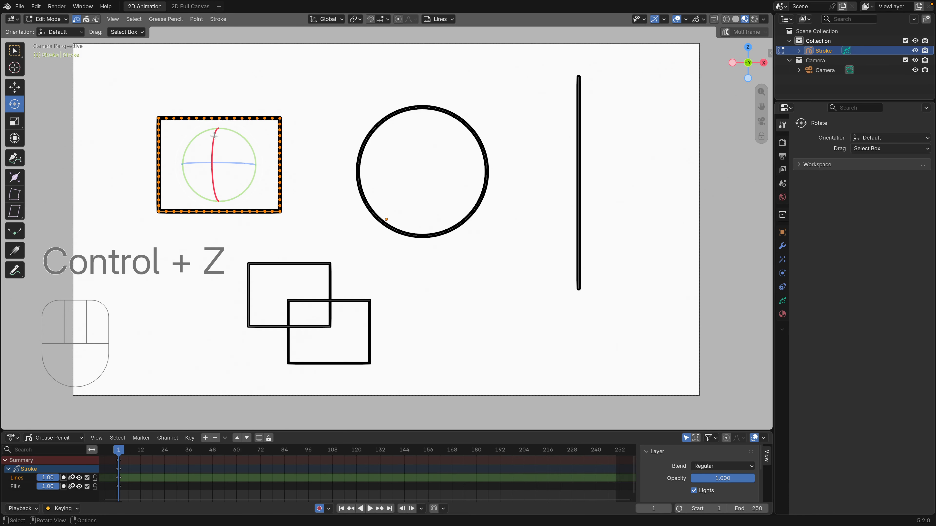
{"action": "left_click_drag", "start_coordinate": [215, 135], "coordinate": [211, 151]}
{"action": "left_click_drag", "start_coordinate": [205, 168], "coordinate": [207, 181]}
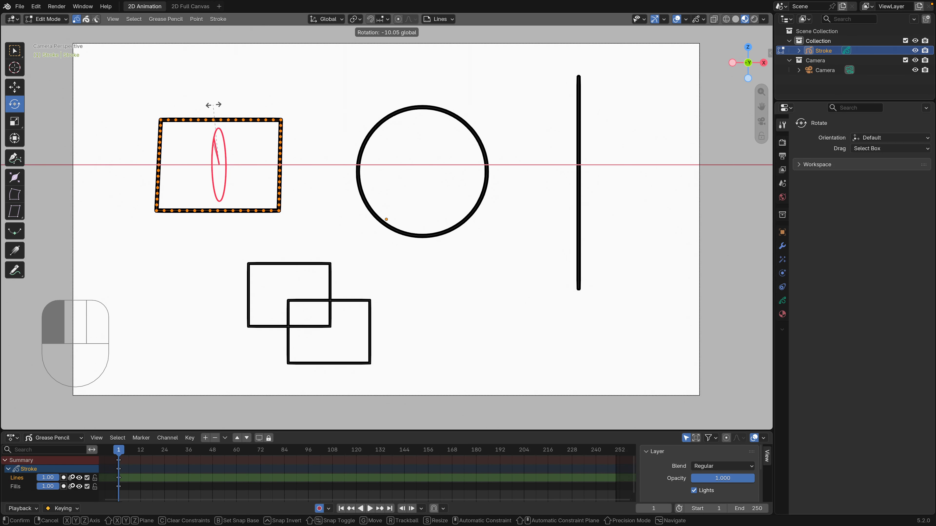
{"action": "left_click_drag", "start_coordinate": [305, 223], "coordinate": [204, 269]}
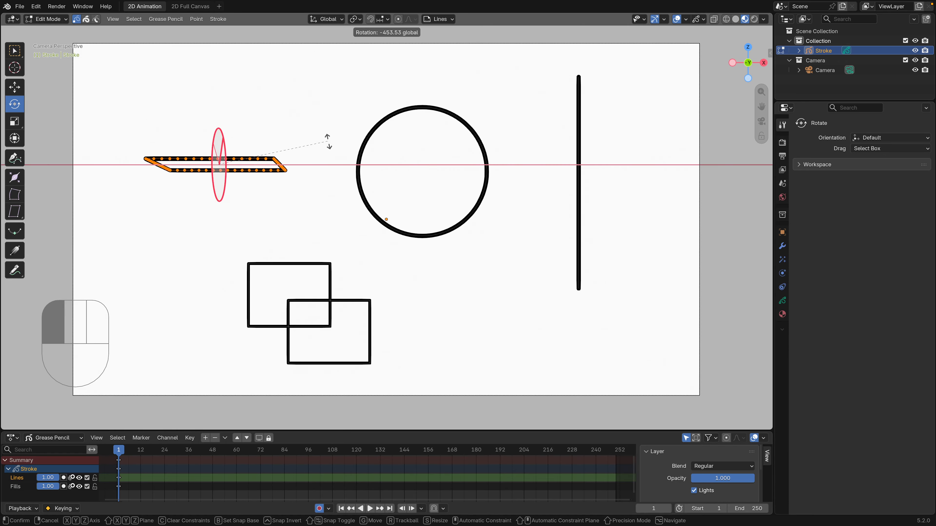
{"action": "left_click_drag", "start_coordinate": [328, 142], "coordinate": [333, 178]}
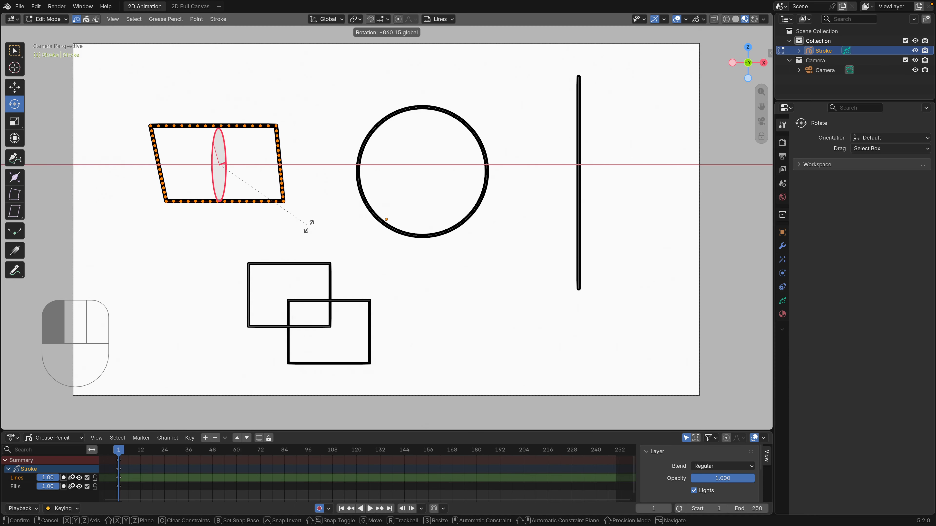
{"action": "left_click_drag", "start_coordinate": [167, 241], "coordinate": [328, 140]}
{"action": "key", "text": "ctrl+z"}
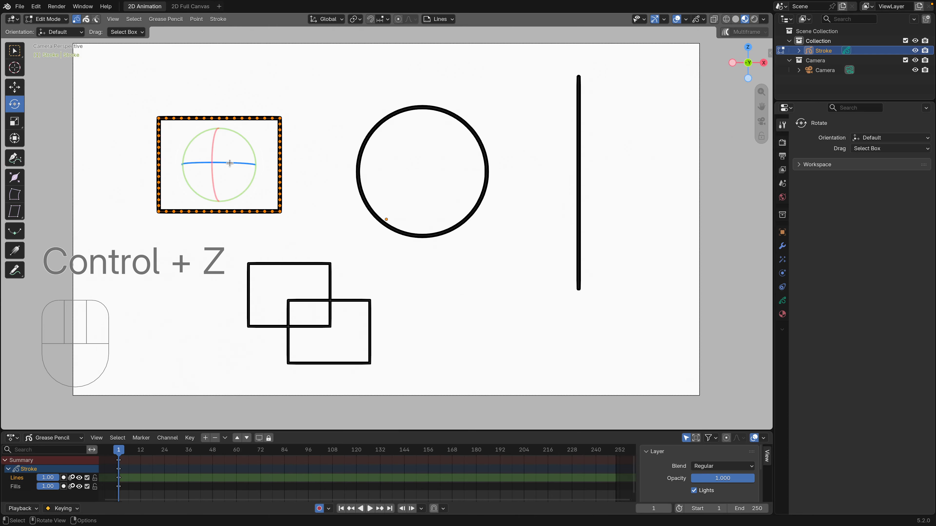
- Try rotating the large rectangle around the Z axis, then undo the rotation
{"action": "mouse_move", "coordinate": [233, 162]}
{"action": "left_mouse_down"}
{"action": "mouse_move", "coordinate": [158, 169]}
{"action": "mouse_move", "coordinate": [251, 125]}
{"action": "mouse_move", "coordinate": [303, 211]}
{"action": "mouse_move", "coordinate": [202, 262]}
{"action": "left_mouse_up"}
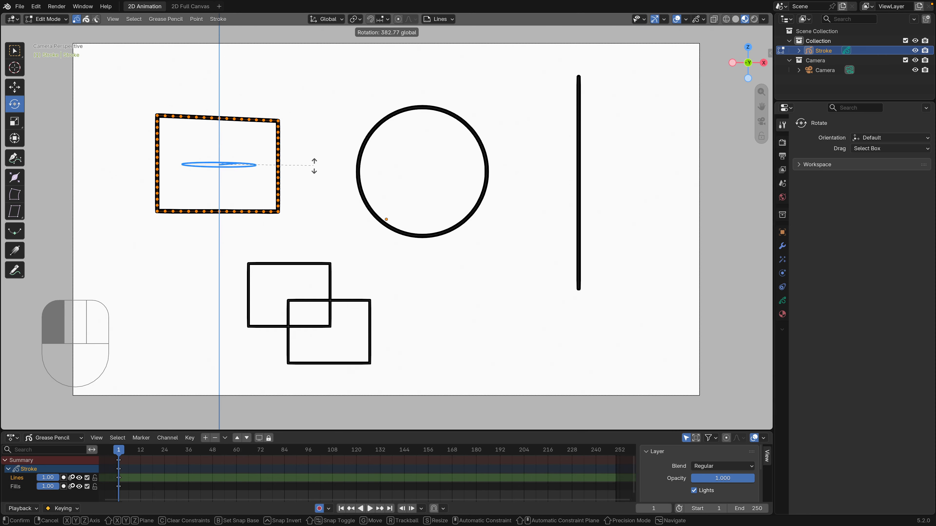
{"action": "left_click_drag", "start_coordinate": [314, 166], "coordinate": [291, 230]}
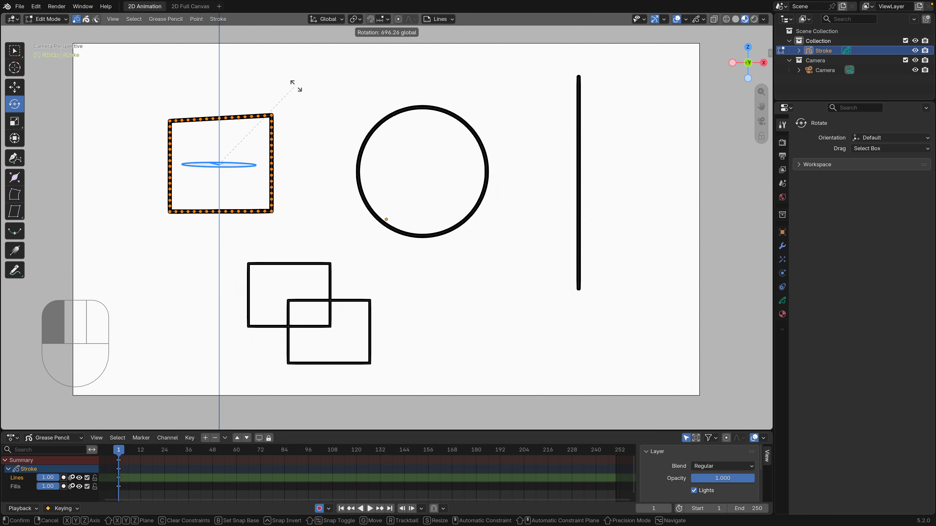
{"action": "mouse_move", "coordinate": [296, 86]}
{"action": "left_mouse_down"}
{"action": "mouse_move", "coordinate": [312, 146]}
{"action": "mouse_move", "coordinate": [305, 206]}
{"action": "left_mouse_up"}
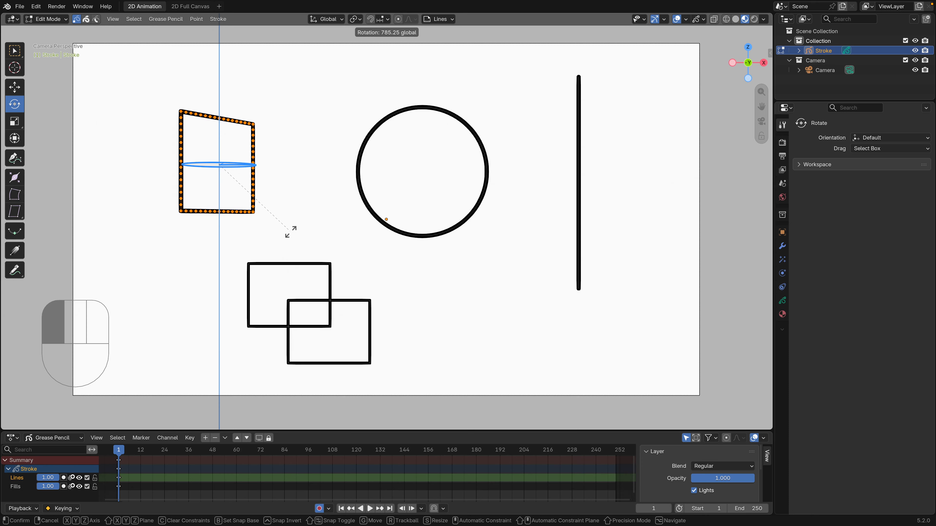
{"action": "left_click_drag", "start_coordinate": [278, 243], "coordinate": [277, 243]}
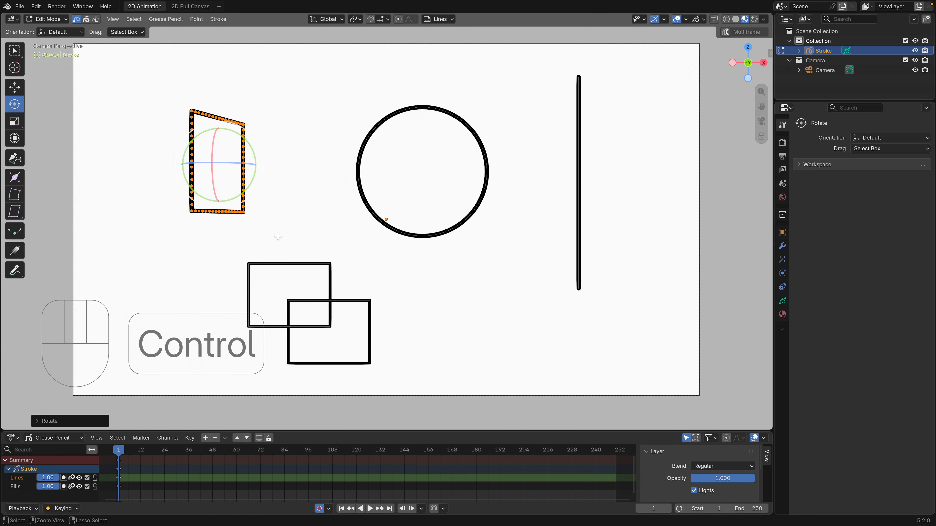
{"action": "key", "text": "ctrl+z"}
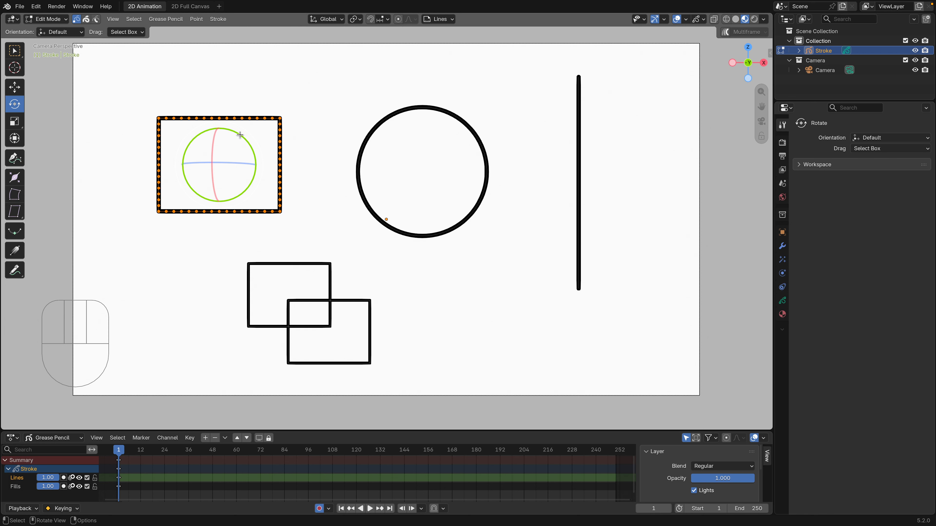
- Rotate the large rectangle around the Y axis once more and undo it
{"action": "mouse_move", "coordinate": [239, 134]}
{"action": "left_mouse_down"}
{"action": "mouse_move", "coordinate": [217, 126]}
{"action": "mouse_move", "coordinate": [247, 135]}
{"action": "left_mouse_up"}
{"action": "key", "text": "ctrl+z"}
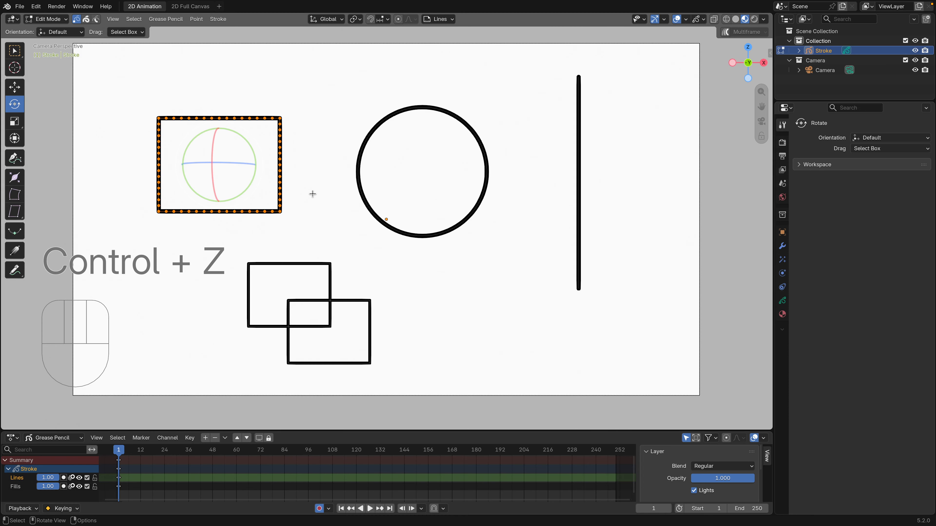
- Enlarge the large rectangle with the Scale tool, first along X, then along Z, and finally along both axes together
{"action": "left_click", "coordinate": [15, 123]}
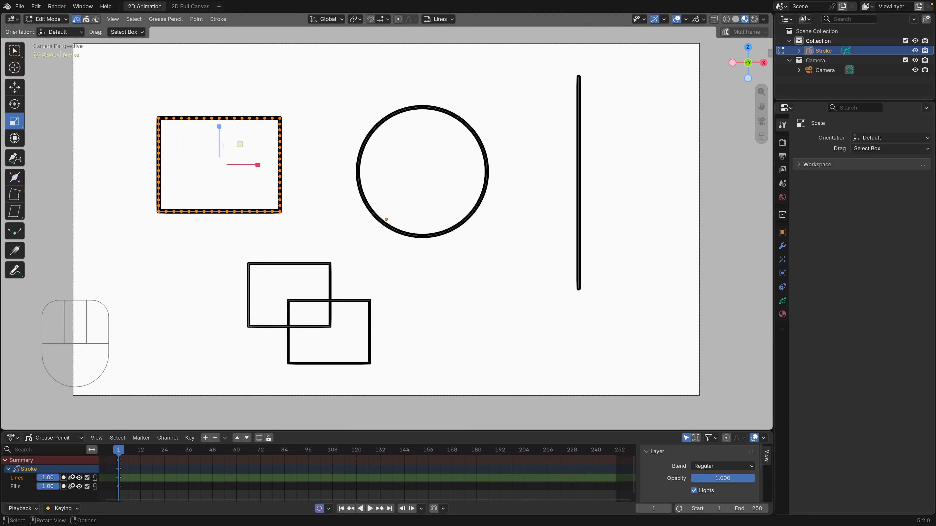
{"action": "mouse_move", "coordinate": [259, 164]}
{"action": "left_mouse_down"}
{"action": "mouse_move", "coordinate": [369, 163]}
{"action": "mouse_move", "coordinate": [215, 180]}
{"action": "mouse_move", "coordinate": [343, 169]}
{"action": "mouse_move", "coordinate": [260, 174]}
{"action": "left_mouse_up"}
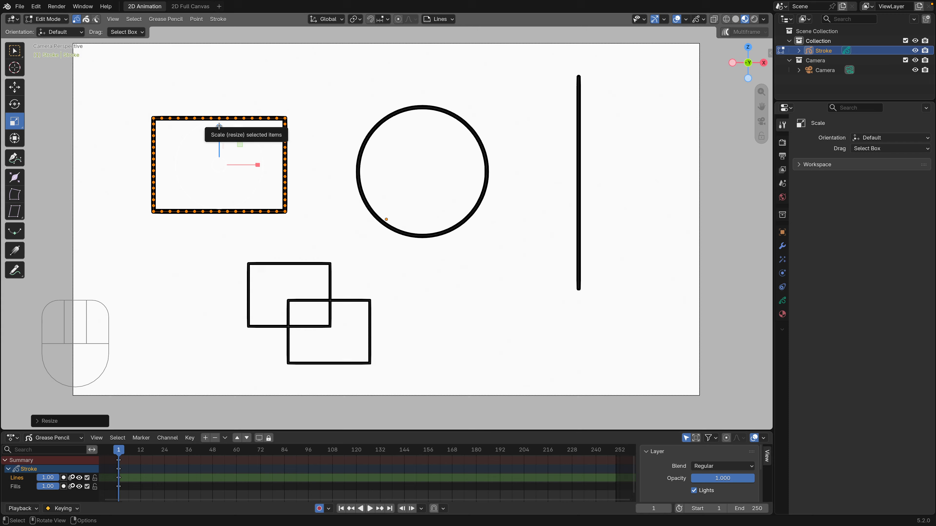
{"action": "mouse_move", "coordinate": [219, 126]}
{"action": "left_mouse_down"}
{"action": "mouse_move", "coordinate": [219, 87]}
{"action": "mouse_move", "coordinate": [232, 158]}
{"action": "mouse_move", "coordinate": [232, 73]}
{"action": "mouse_move", "coordinate": [235, 152]}
{"action": "mouse_move", "coordinate": [230, 88]}
{"action": "mouse_move", "coordinate": [231, 124]}
{"action": "left_mouse_up"}
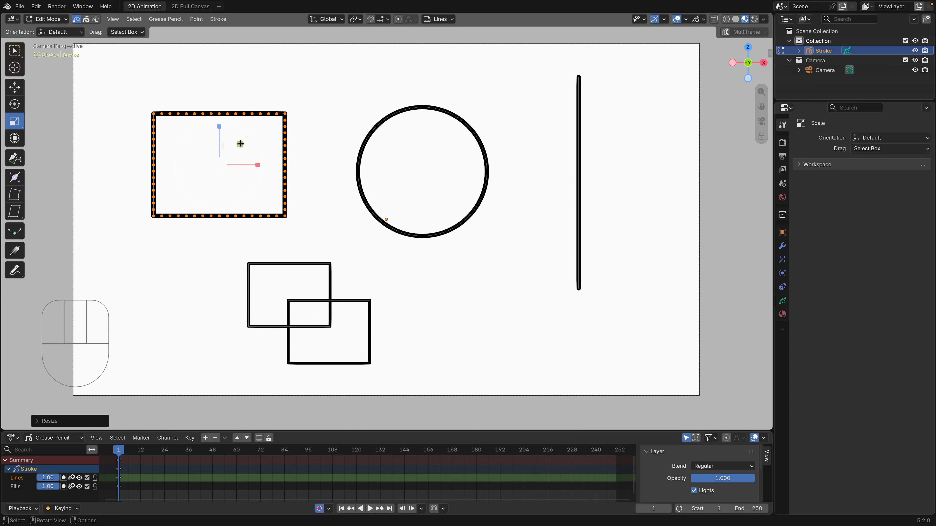
{"action": "mouse_move", "coordinate": [240, 144]}
{"action": "left_mouse_down"}
{"action": "mouse_move", "coordinate": [258, 125]}
{"action": "mouse_move", "coordinate": [227, 158]}
{"action": "mouse_move", "coordinate": [255, 129]}
{"action": "mouse_move", "coordinate": [229, 155]}
{"action": "mouse_move", "coordinate": [255, 133]}
{"action": "mouse_move", "coordinate": [245, 139]}
{"action": "left_mouse_up"}
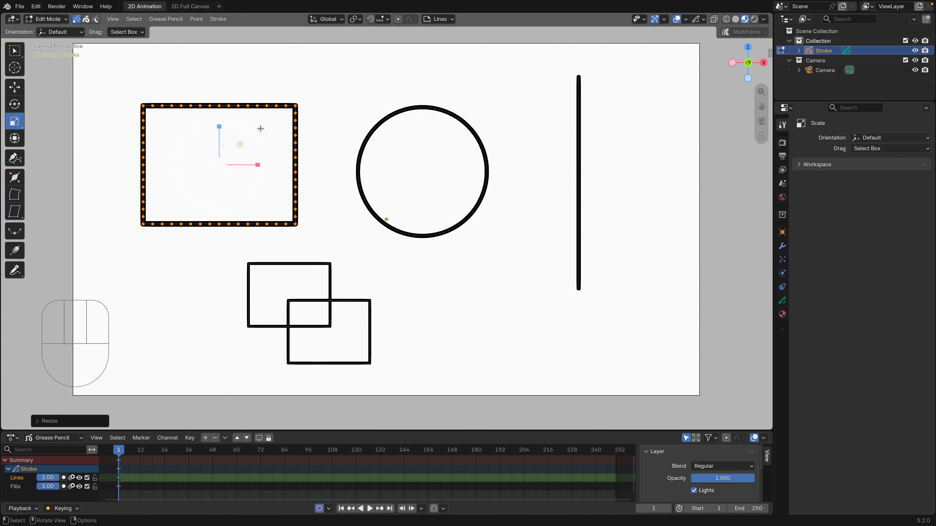
- Bring up the combined Transform gizmo, return to box selection, and move the large rectangle slightly upward constrained to the Z axis
{"action": "left_click", "coordinate": [15, 139]}
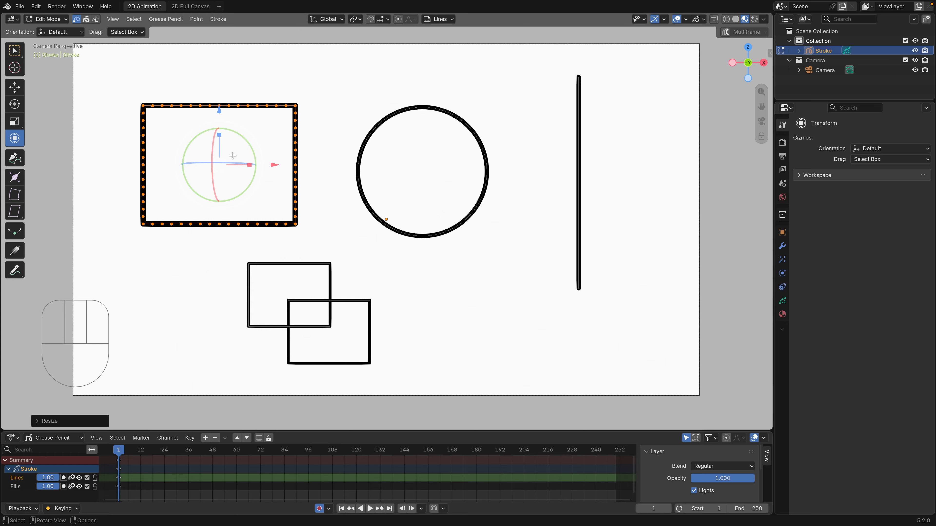
{"action": "left_click", "coordinate": [15, 51]}
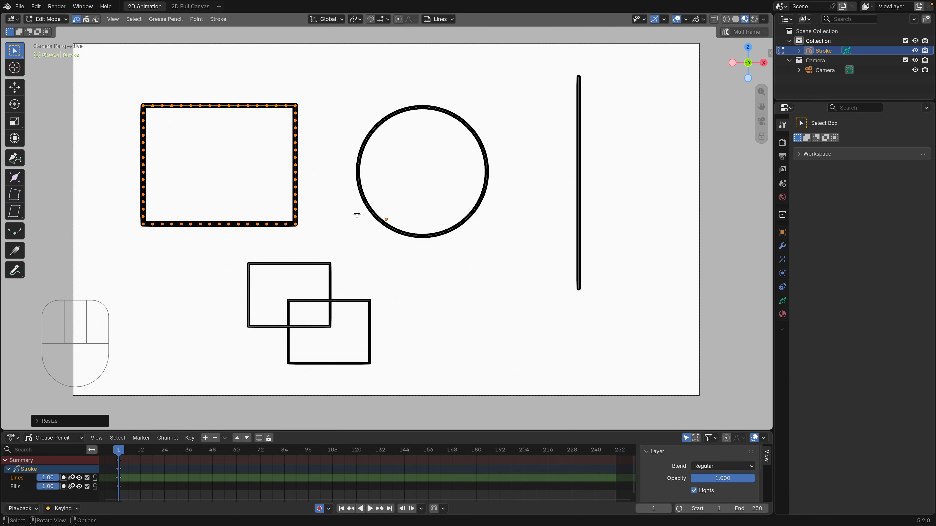
{"action": "key", "text": "g"}
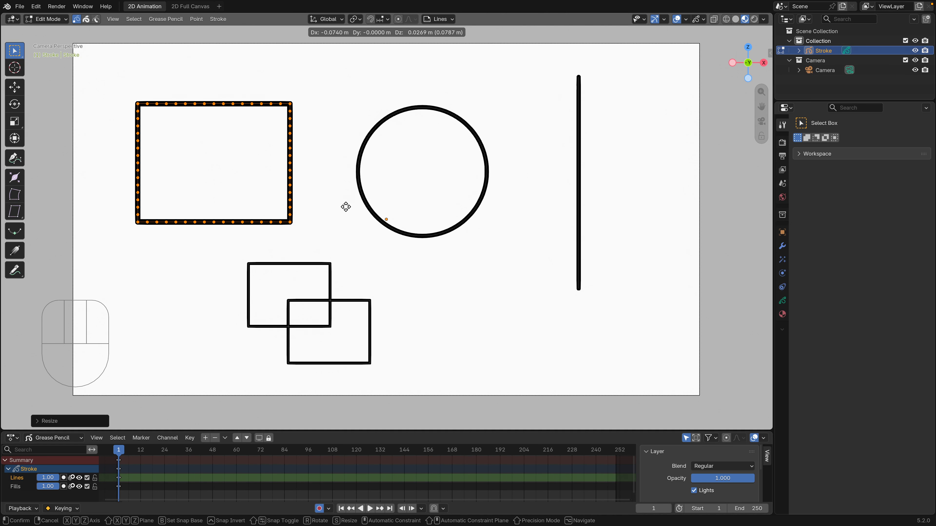
{"action": "key", "text": "x"}
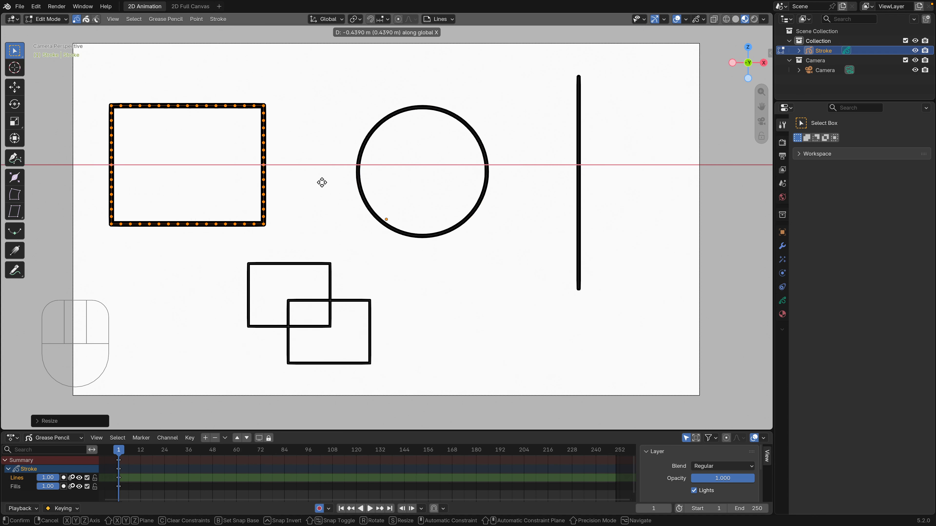
{"action": "key", "text": "z"}
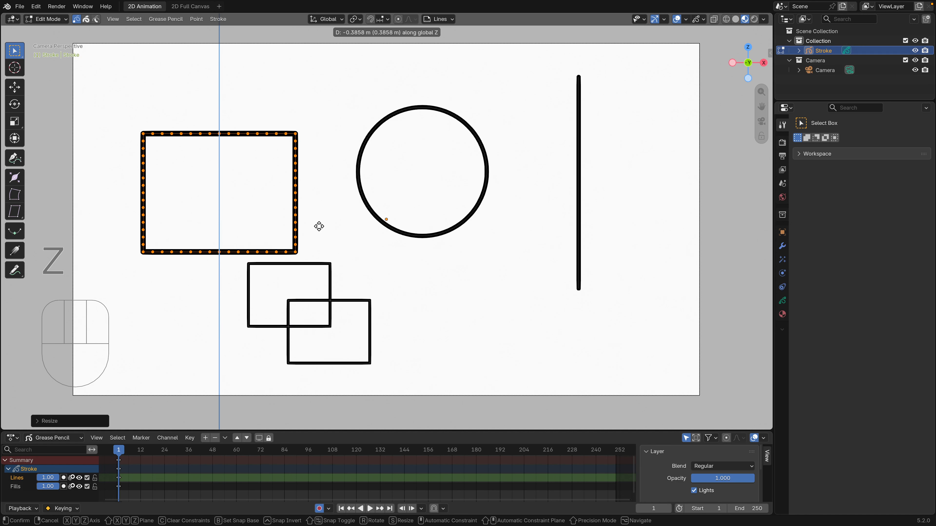
{"action": "left_click", "coordinate": [318, 199]}
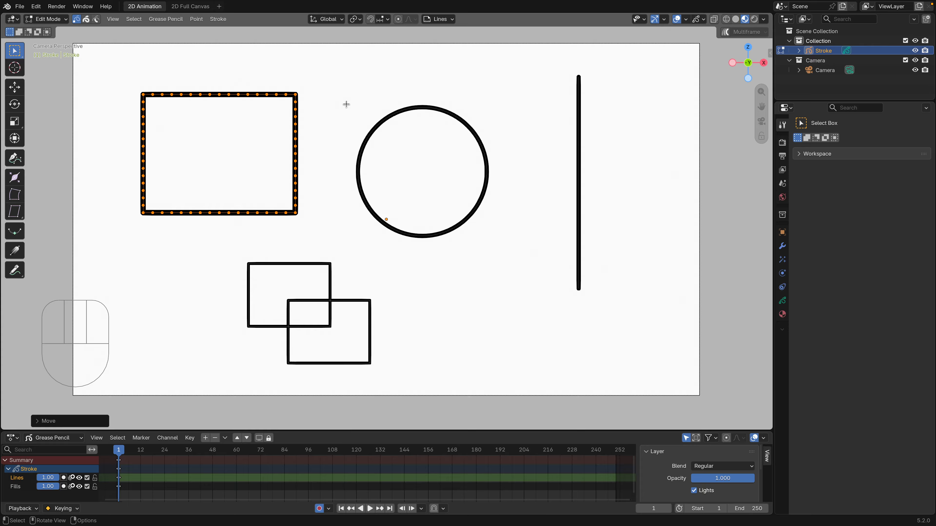
- Rotate the large rectangle freely and with angle snapping, settling it back at its level orientation
{"action": "key", "text": "r"}
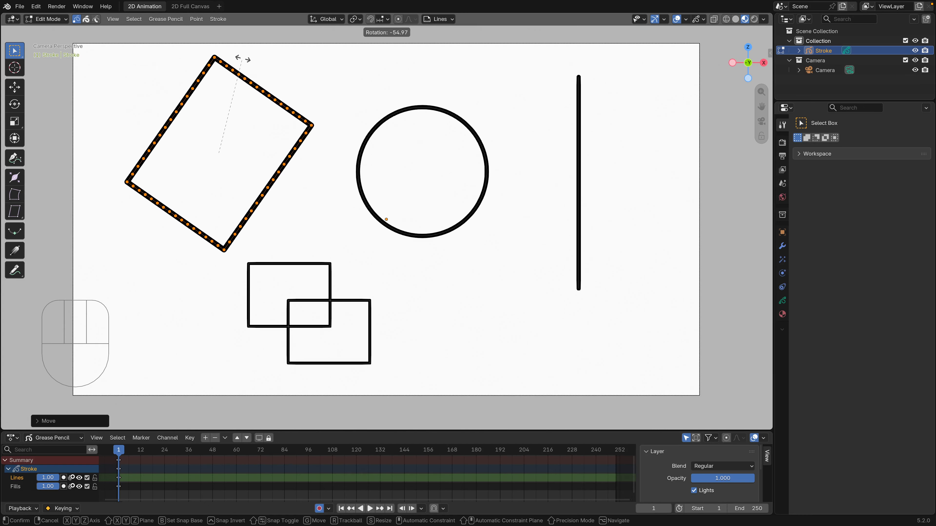
{"action": "key", "text": "ctrl"}
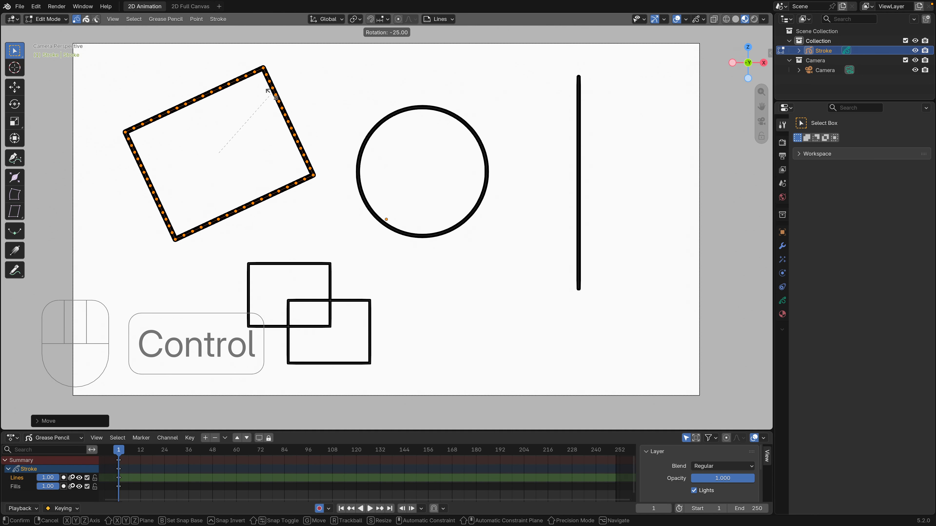
{"action": "left_click", "coordinate": [308, 123]}
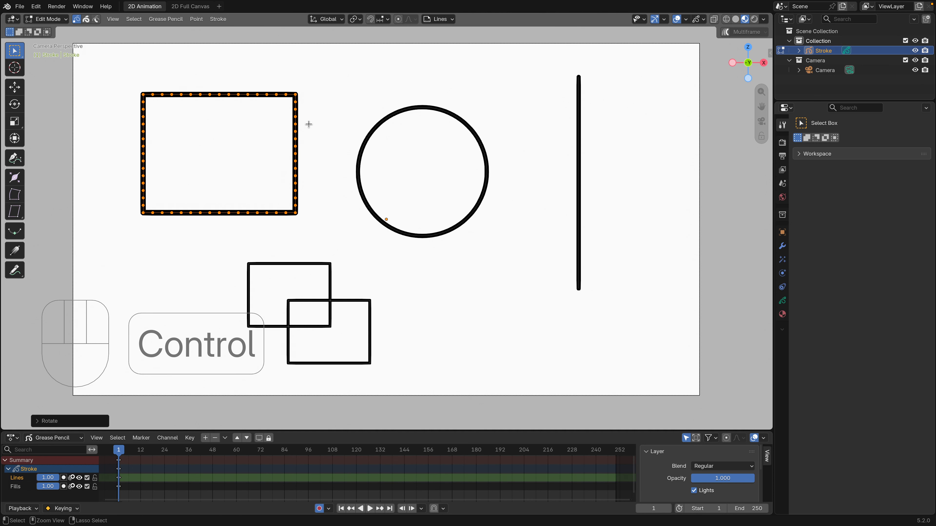
- Box-select the circle and stretch it along the Z axis into a tall ellipse about twice its height
{"action": "left_click_drag", "start_coordinate": [351, 102], "coordinate": [496, 249]}
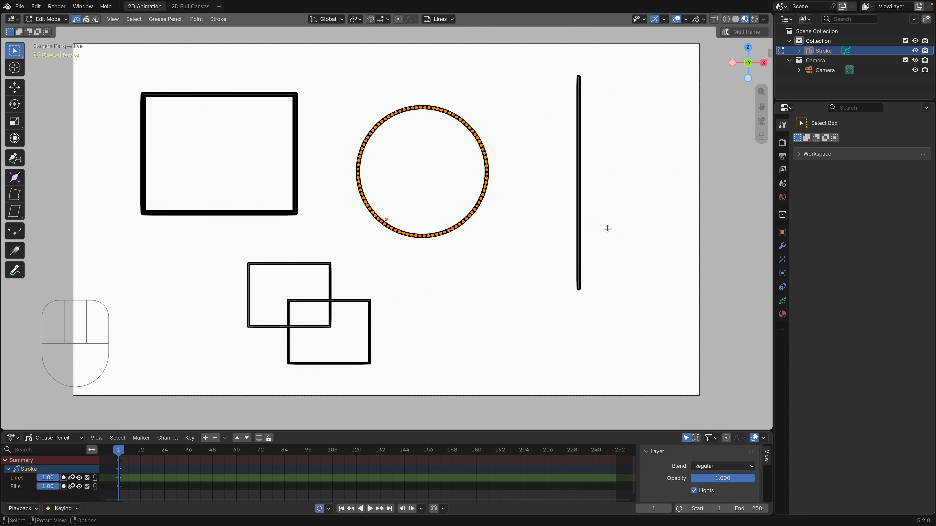
{"action": "key", "text": "s"}
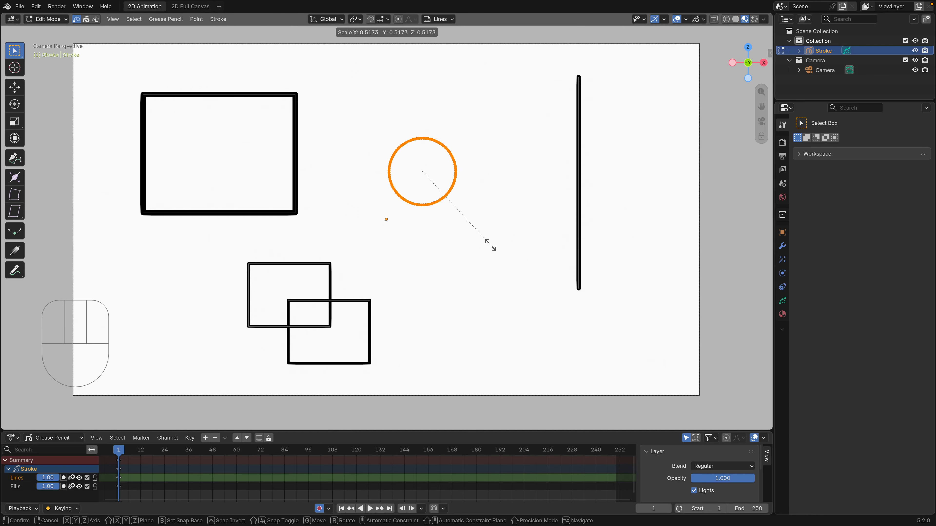
{"action": "key", "text": "x"}
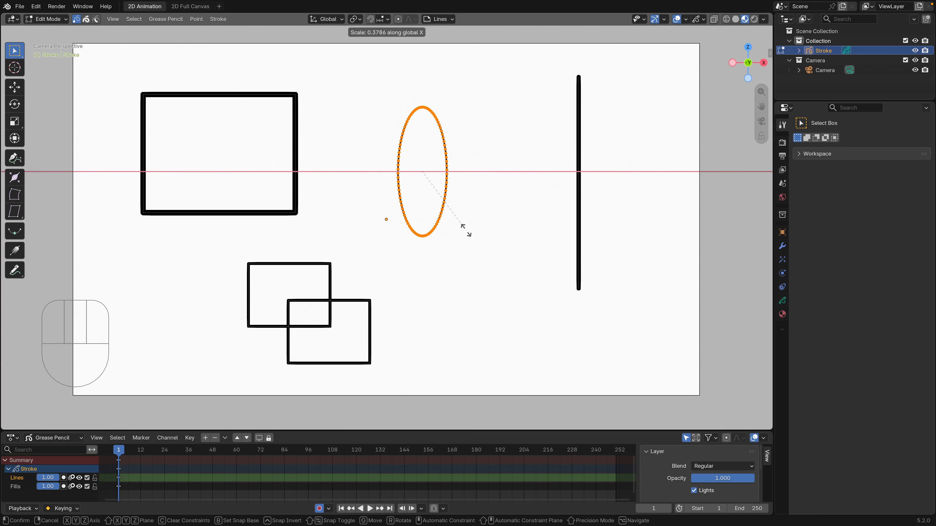
{"action": "key", "text": "z"}
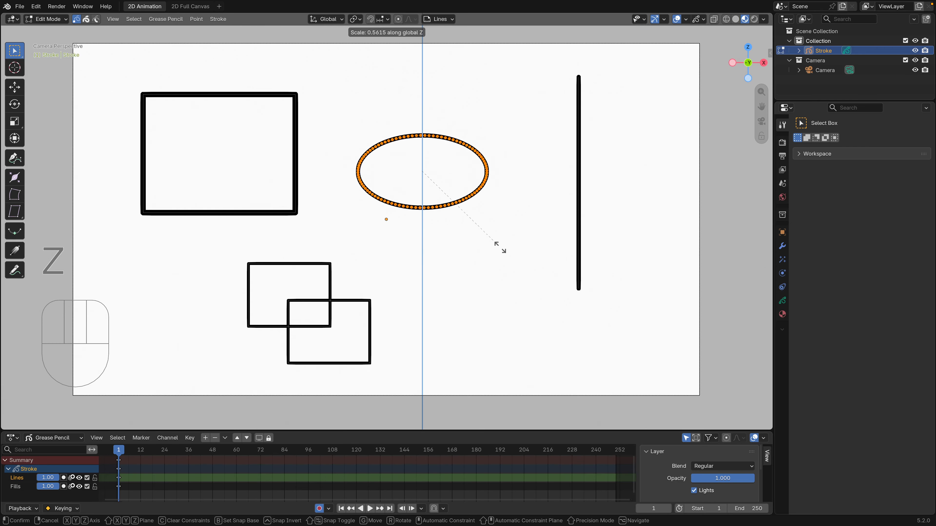
{"action": "left_click", "coordinate": [670, 323]}
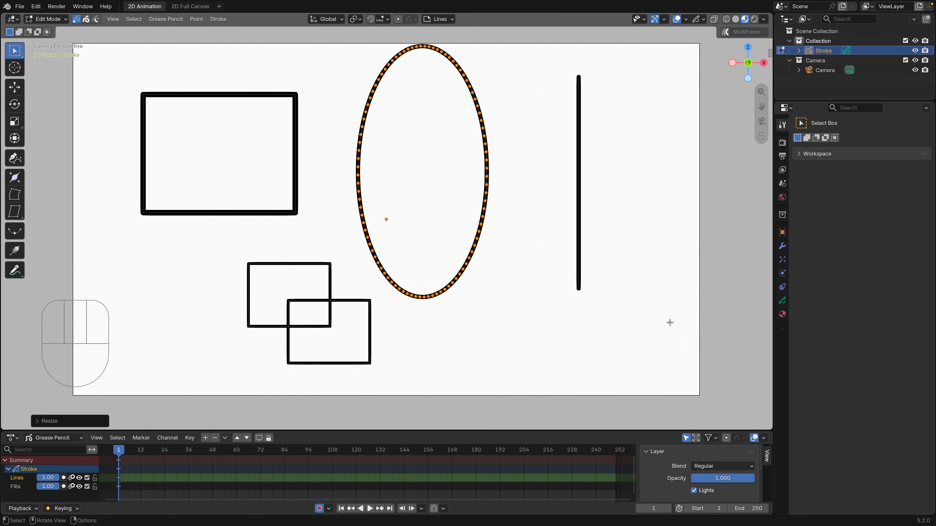
- Shrink the ellipse and move it about 0.33 m along X and -0.11 m along Z, finishing with a uniform enlargement of about 1.1
{"action": "key", "text": "s"}
{"action": "left_click", "coordinate": [593, 272]}
{"action": "key", "text": "g"}
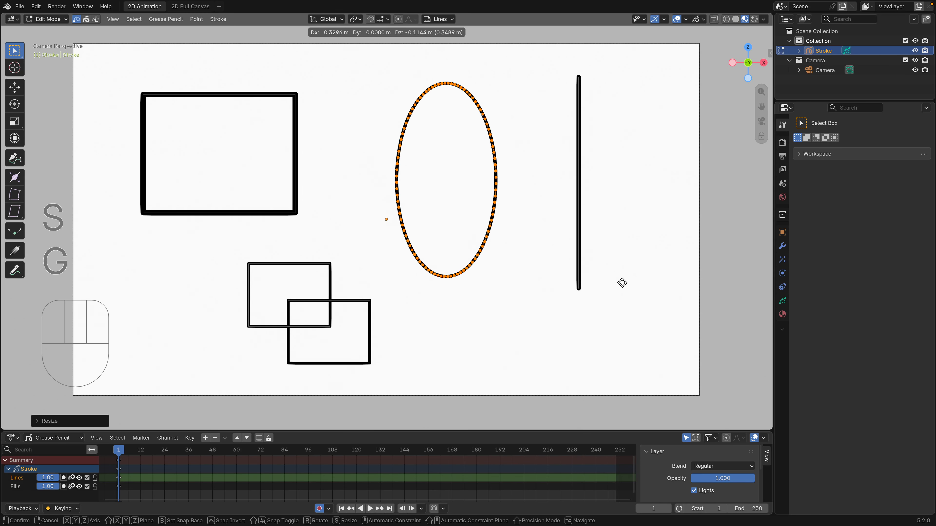
{"action": "left_click", "coordinate": [623, 283]}
{"action": "key", "text": "s"}
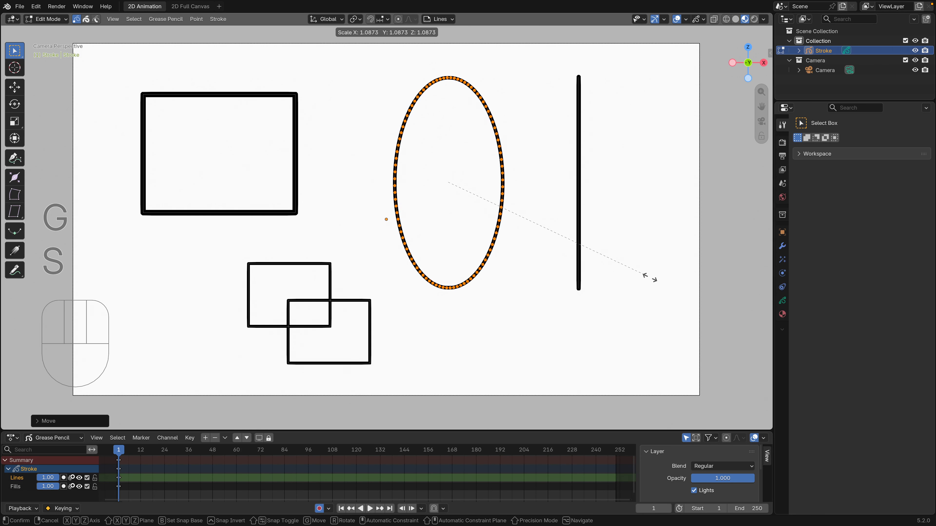
{"action": "left_click", "coordinate": [649, 278]}
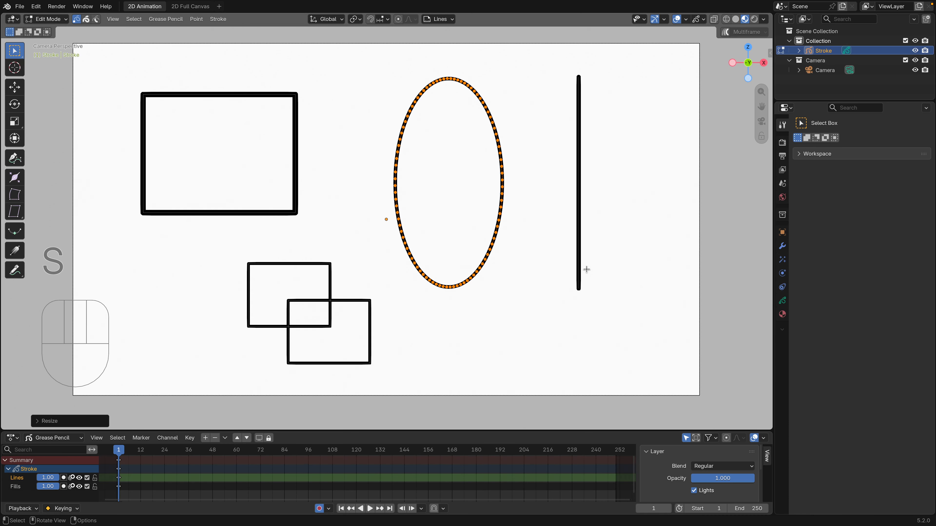